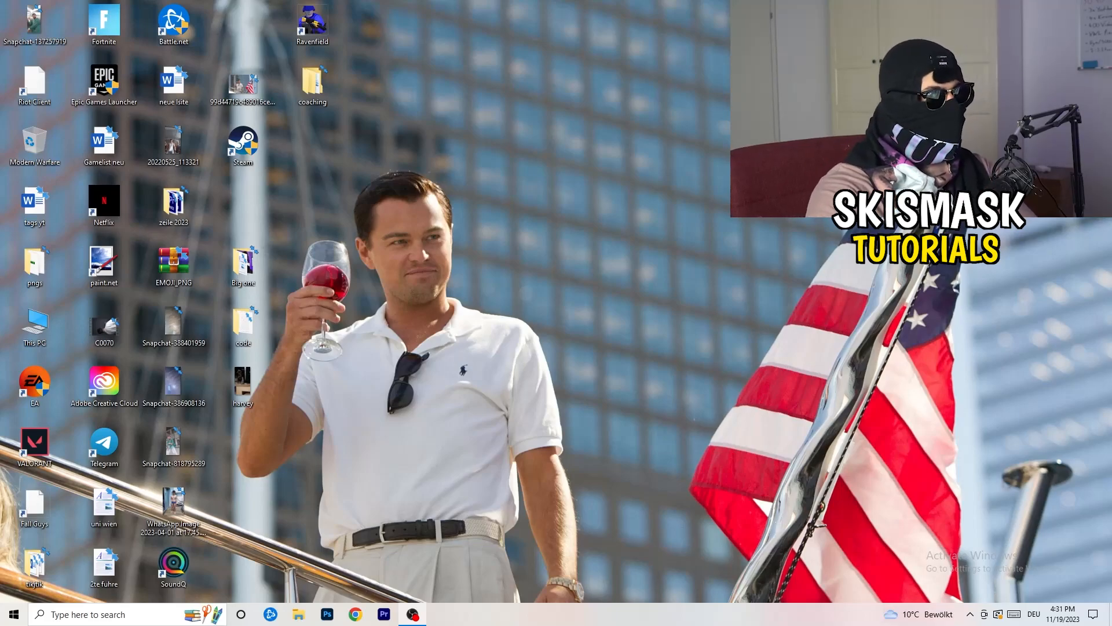
# - Launch the NVIDIA Control Panel from the desktop's right-click options
pyautogui.rightClick(597, 207)
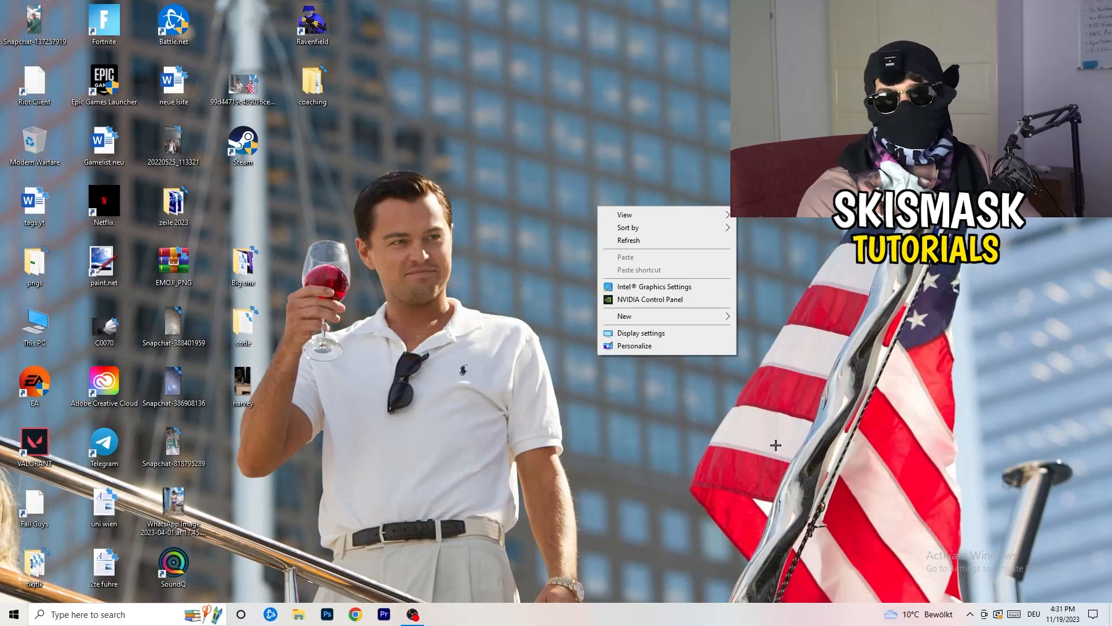
pyautogui.click(778, 405)
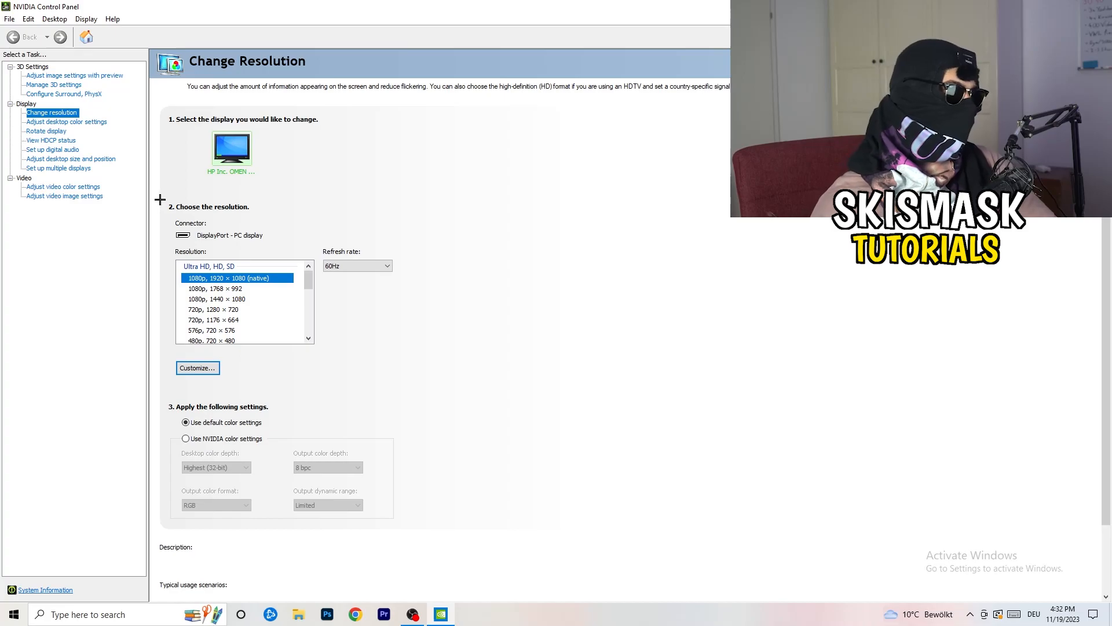
pyautogui.click(197, 368)
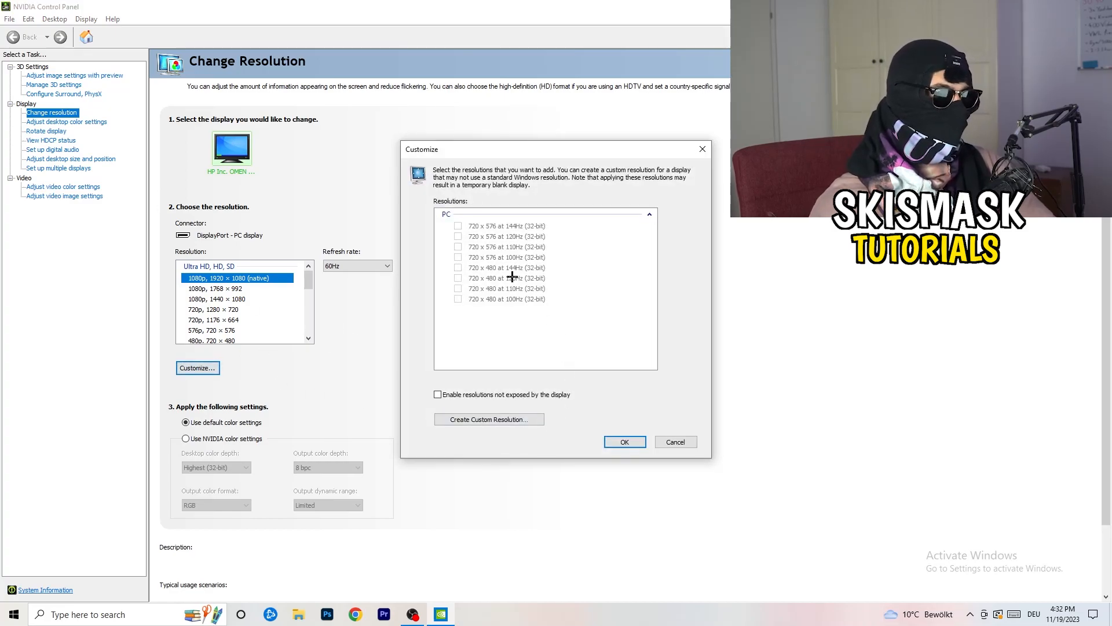
pyautogui.click(513, 420)
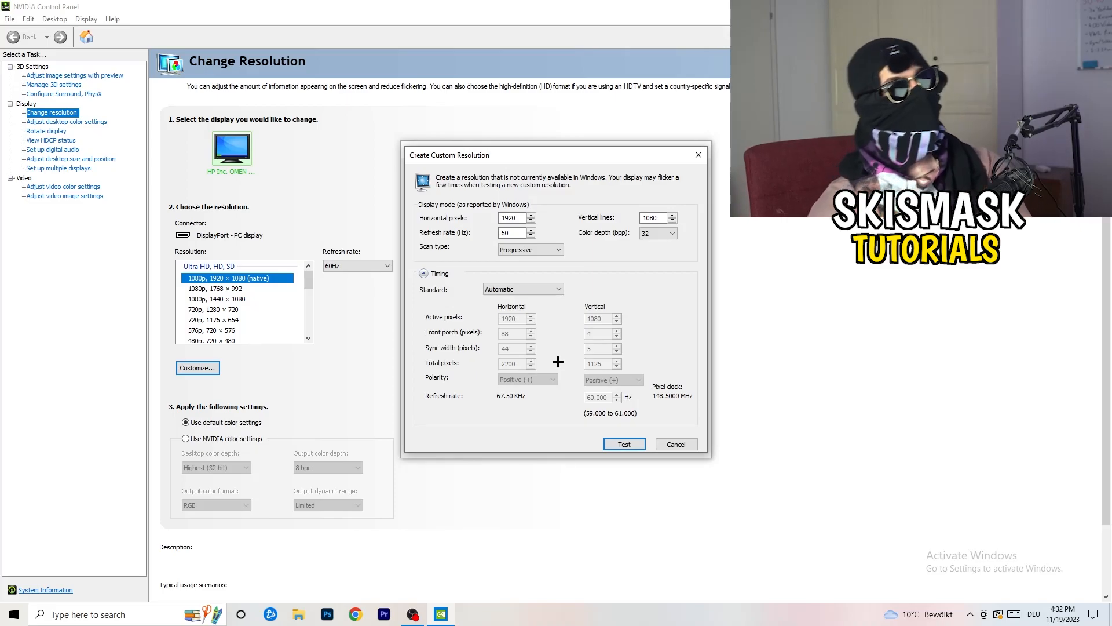
pyautogui.doubleClick(509, 217)
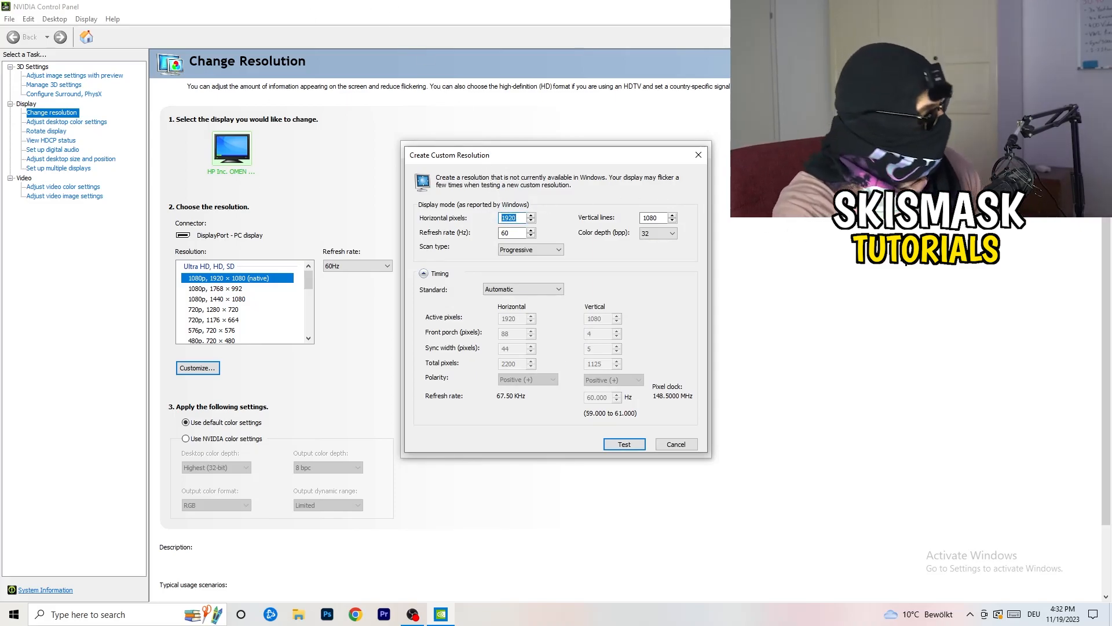
pyautogui.write('1140')
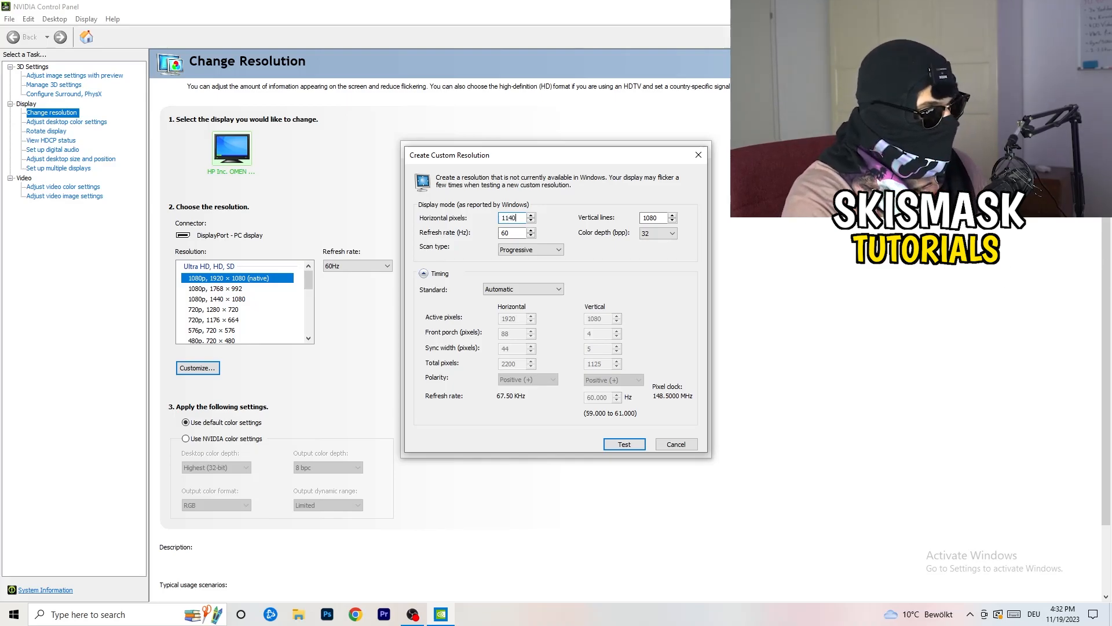
pyautogui.press('BackSpace')
pyautogui.press('BackSpace')
pyautogui.press('BackSpace')
pyautogui.write('3')
pyautogui.press('BackSpace')
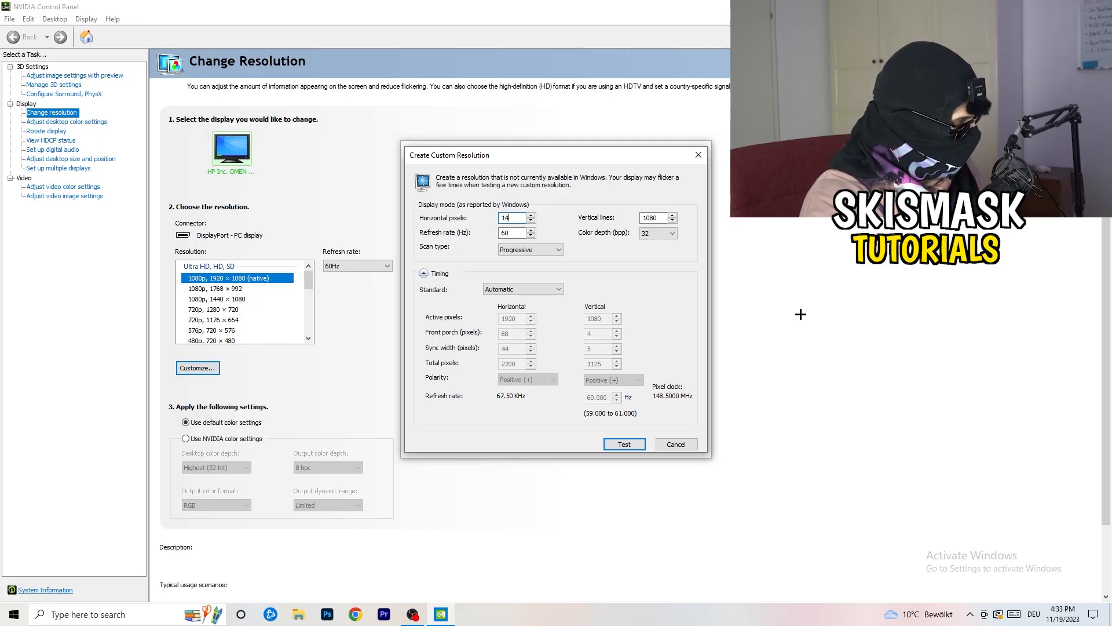
pyautogui.write('440')
pyautogui.press('Tab')
pyautogui.write('10')
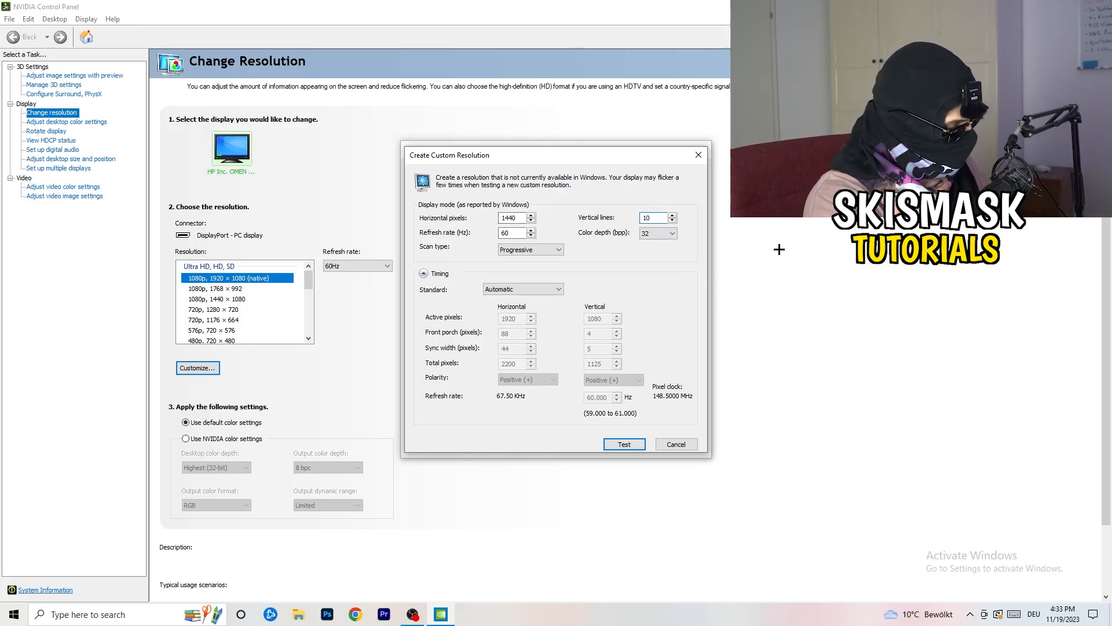
pyautogui.write('40')
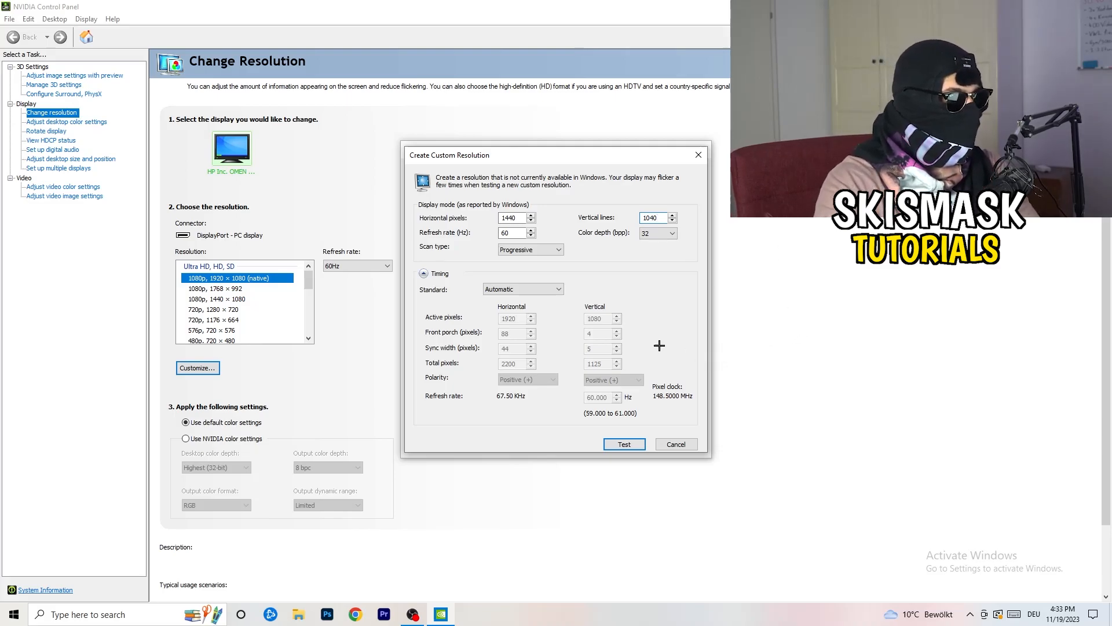
pyautogui.click(526, 249)
pyautogui.click(538, 289)
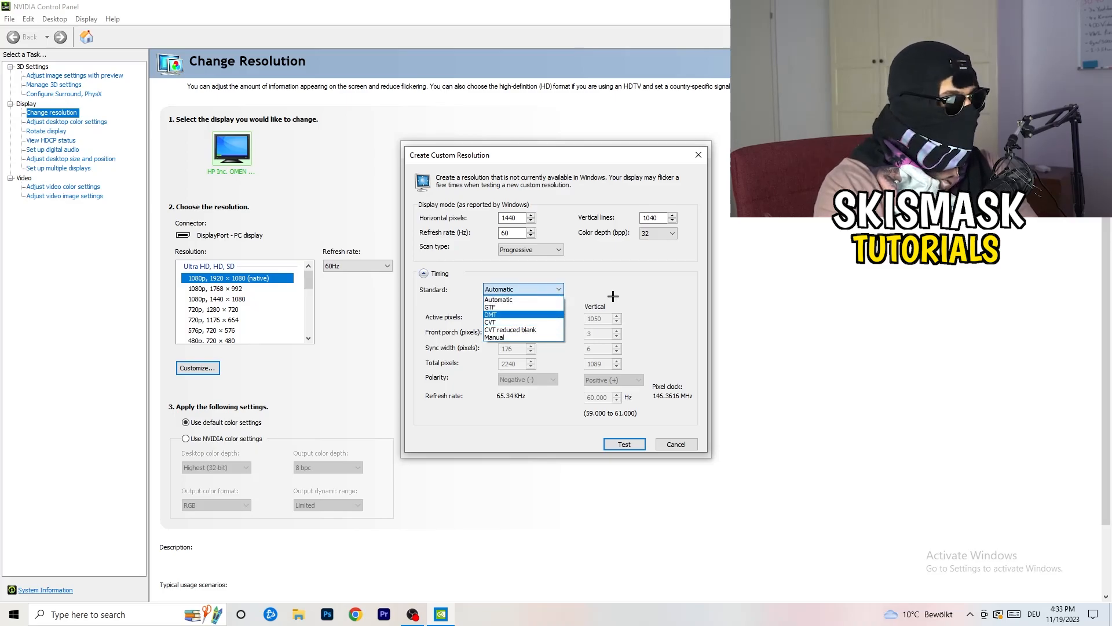
pyautogui.click(520, 299)
pyautogui.click(649, 288)
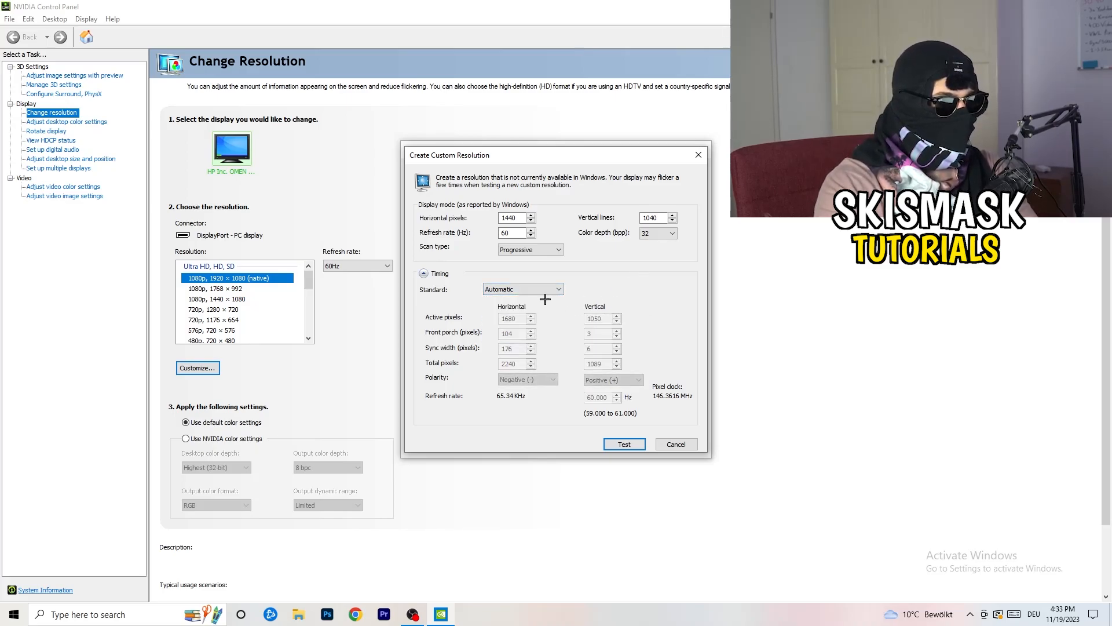
pyautogui.click(522, 289)
pyautogui.click(522, 336)
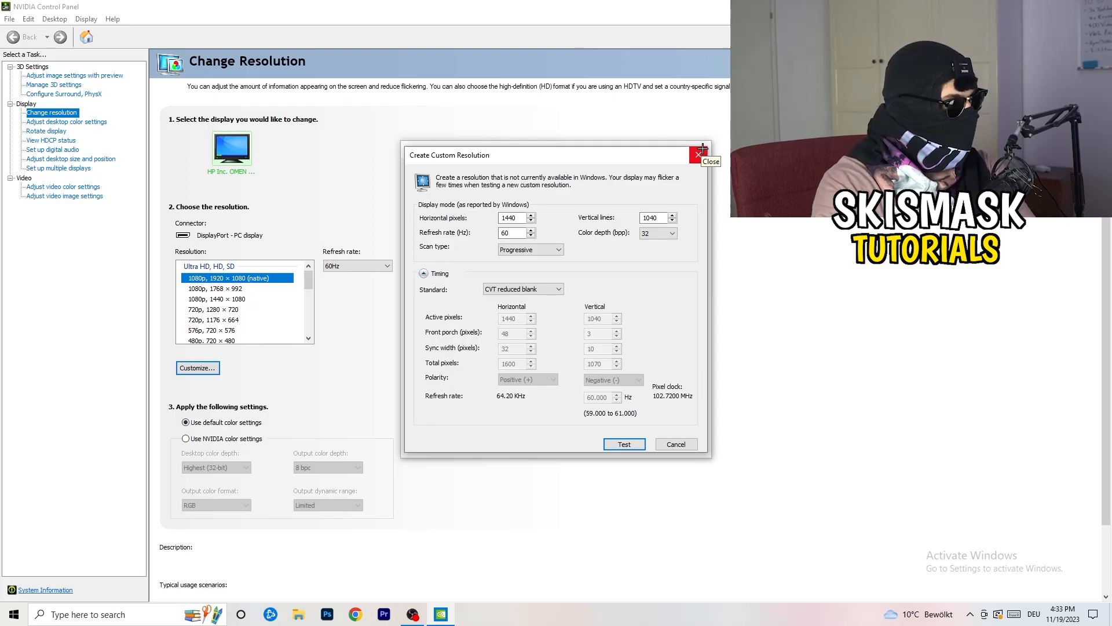
pyautogui.click(703, 153)
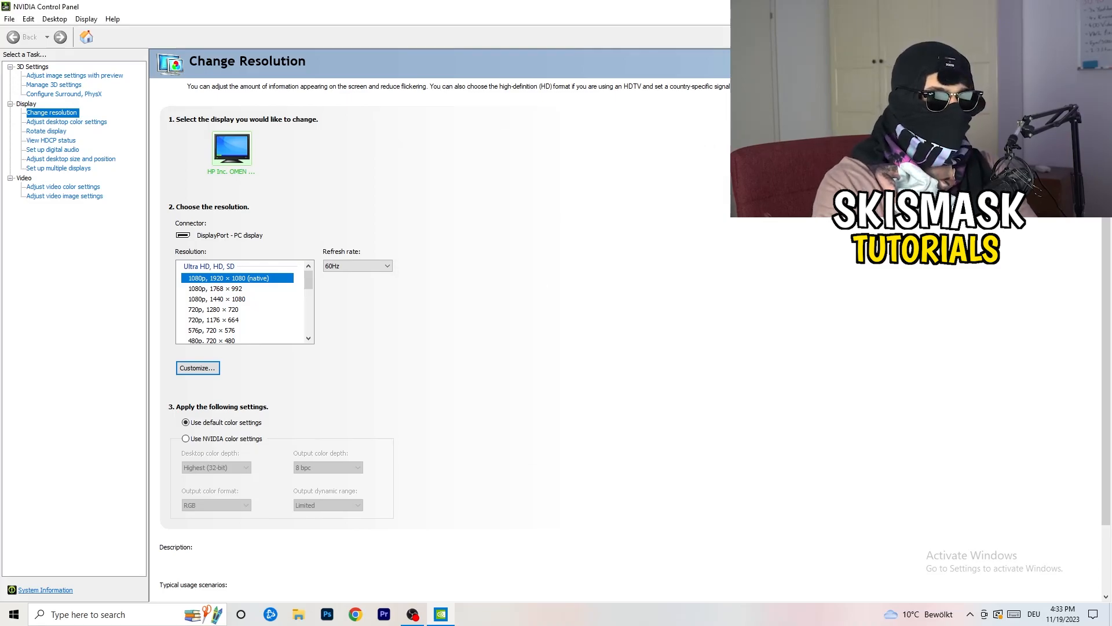
# - Close the NVIDIA Control Panel and launch Windows Settings from Start
pyautogui.hotkey('alt', 'F4')
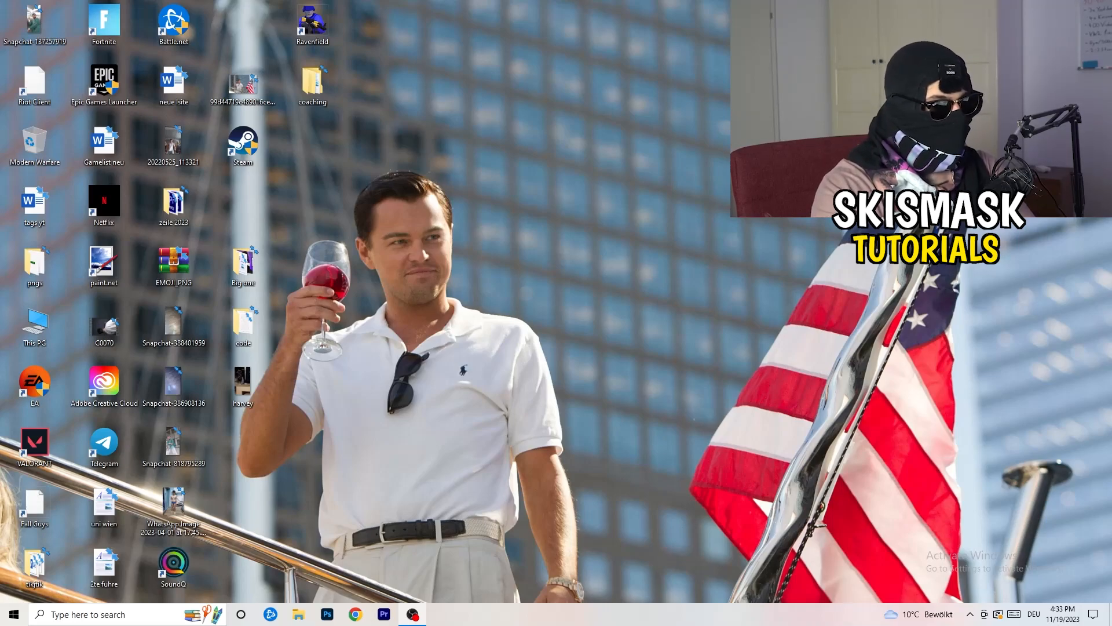
pyautogui.click(14, 614)
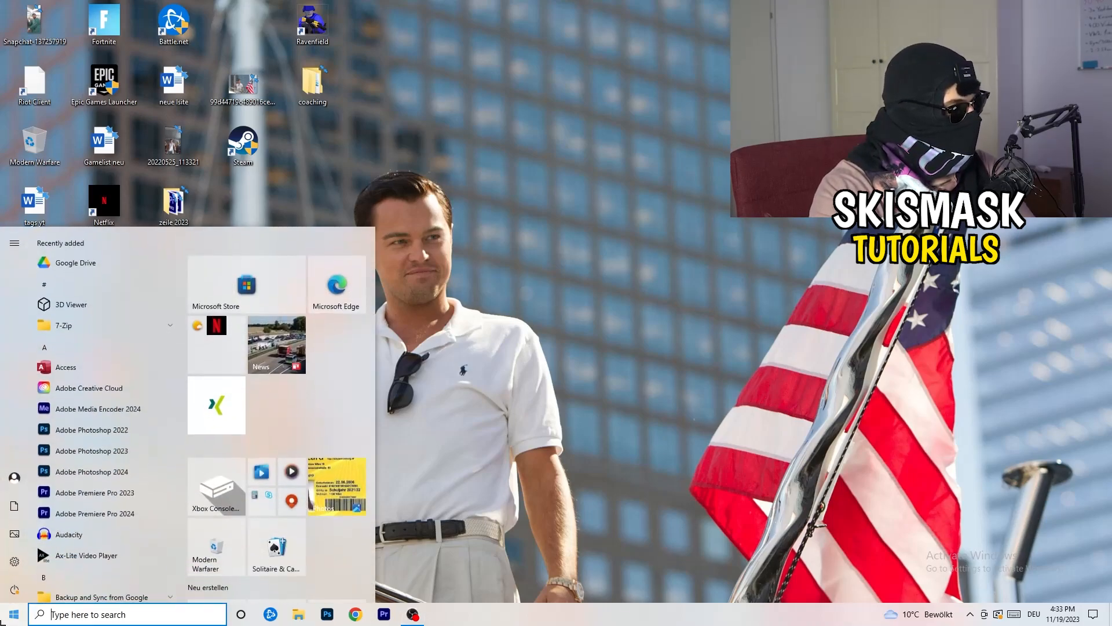
pyautogui.click(15, 561)
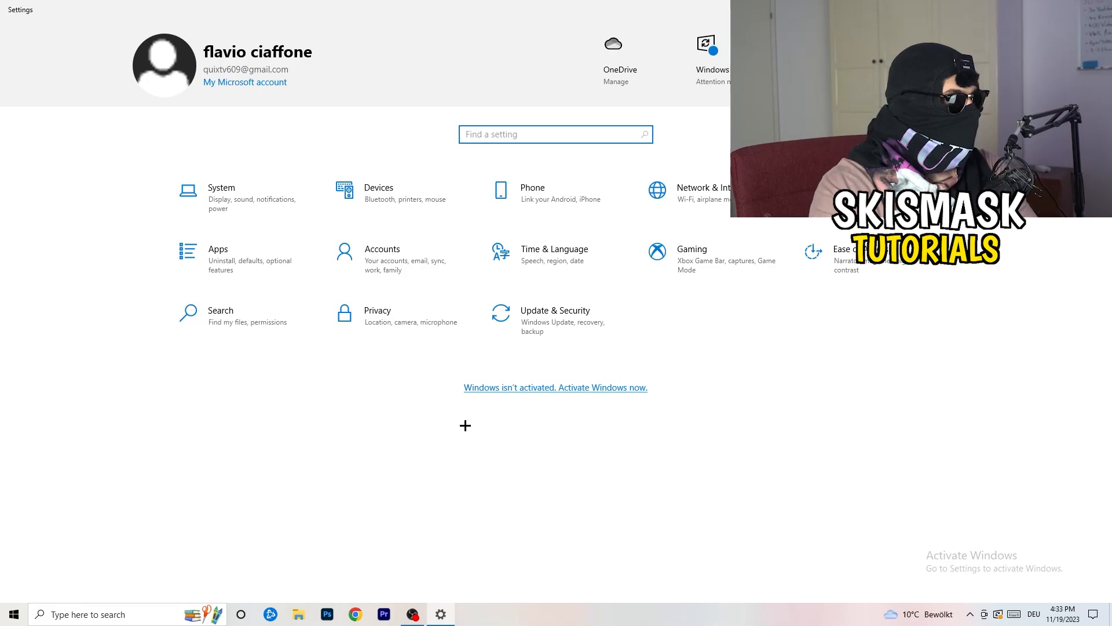
pyautogui.click(248, 199)
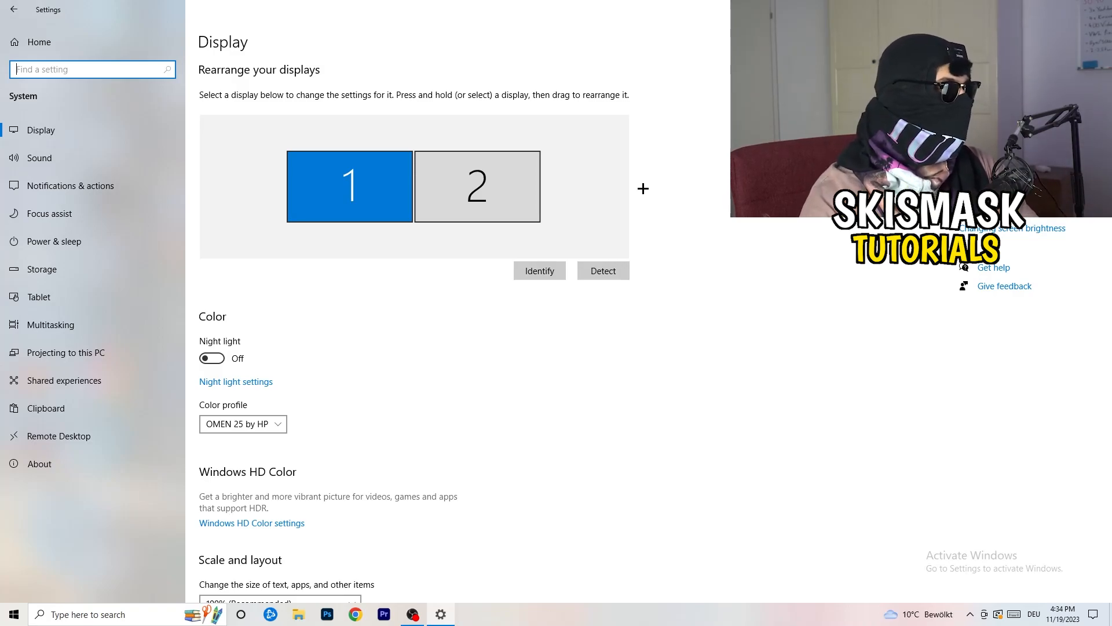
pyautogui.scroll(-3, 361, 283)
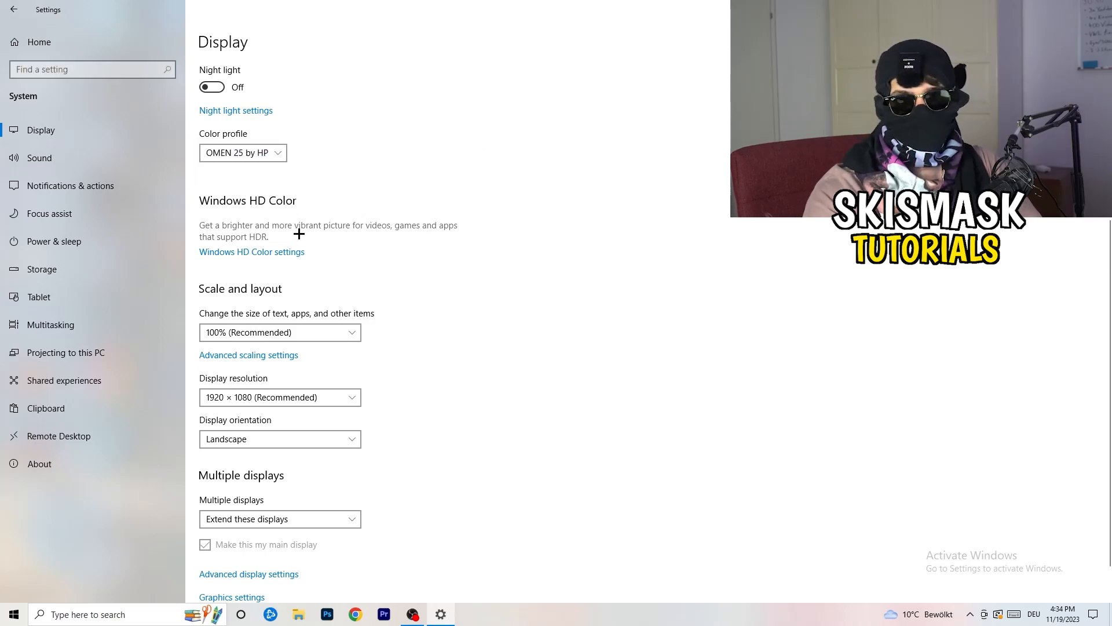
pyautogui.scroll(-1, 252, 213)
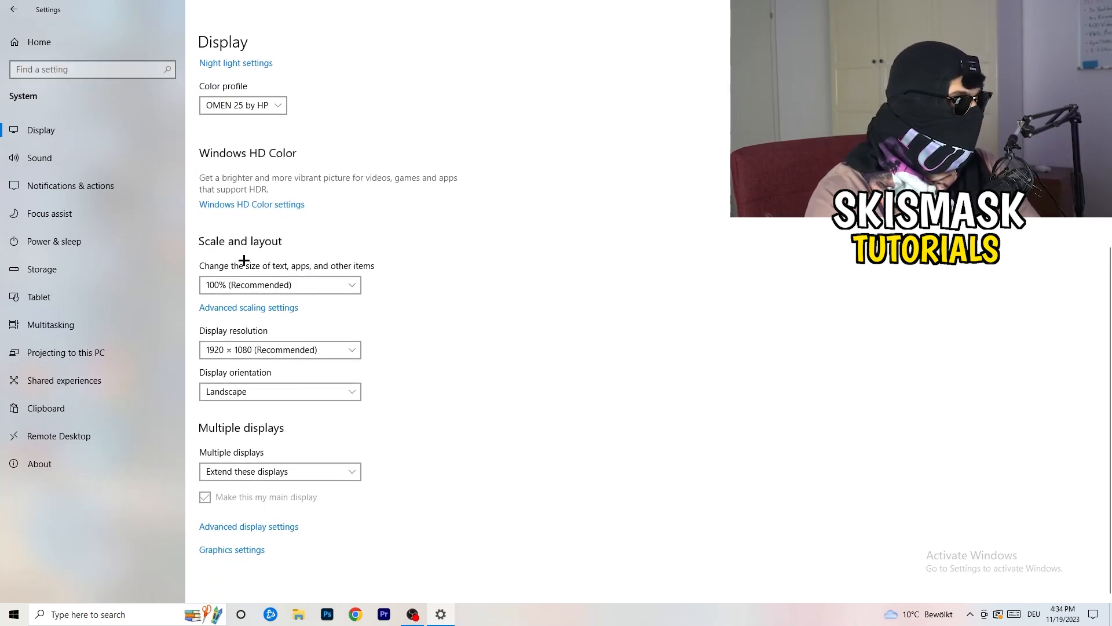
pyautogui.click(342, 280)
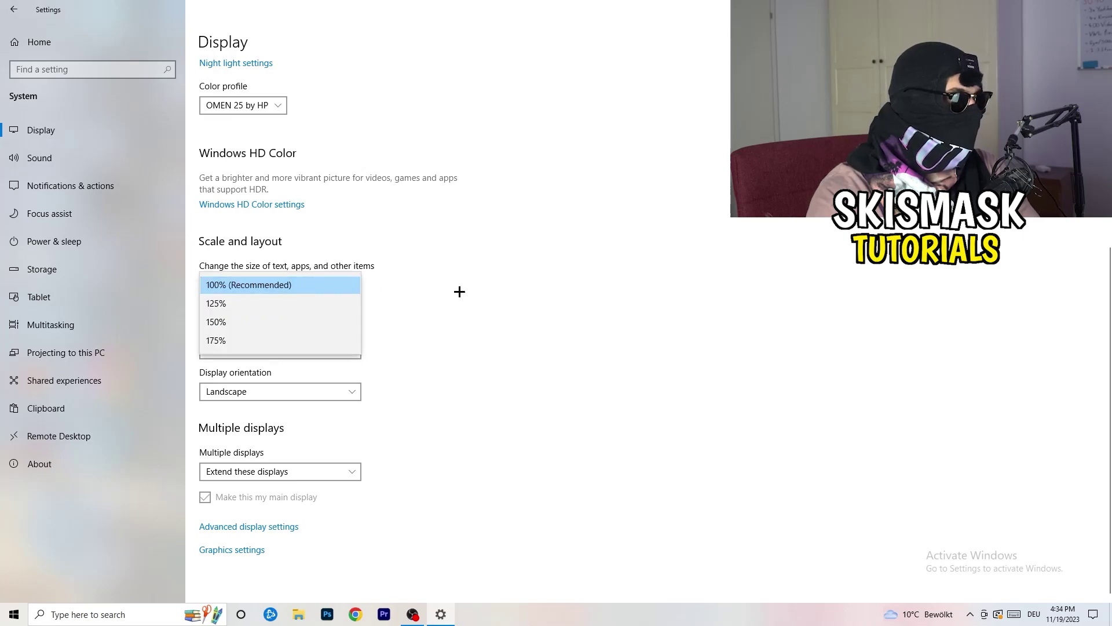
pyautogui.click(546, 273)
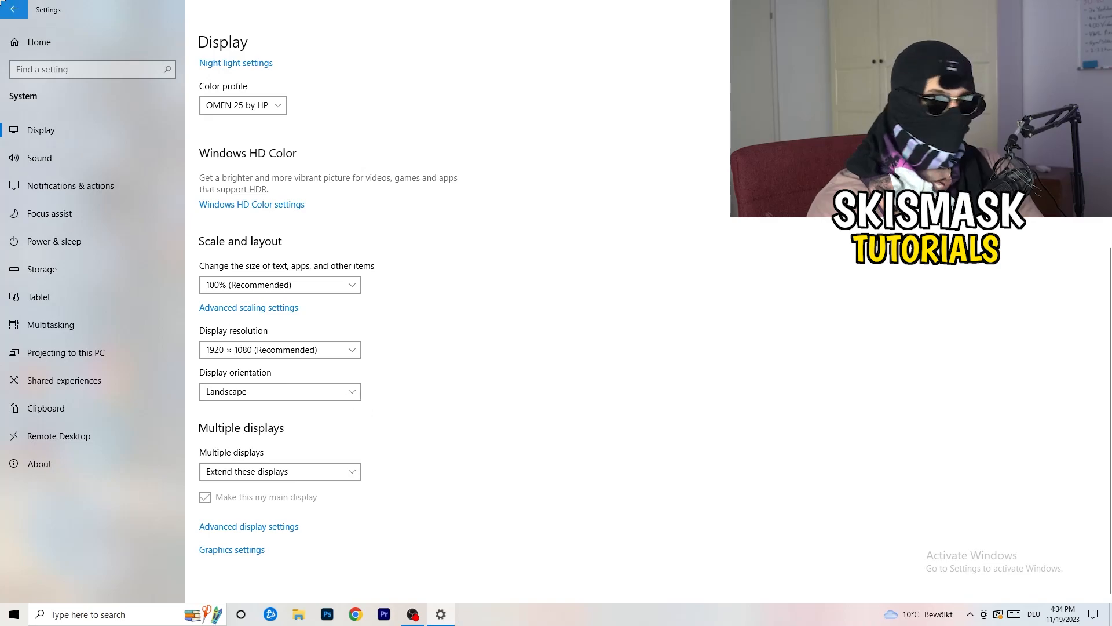
# - Confirm Game Mode is on under Gaming, then close Settings
pyautogui.press('BackSpace')
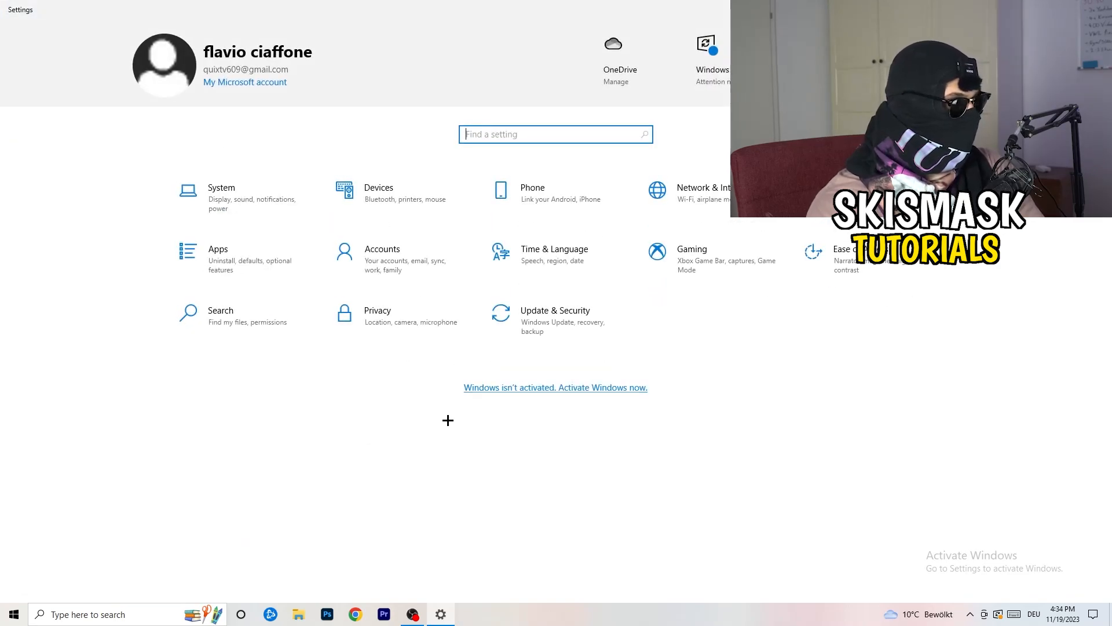
pyautogui.click(690, 271)
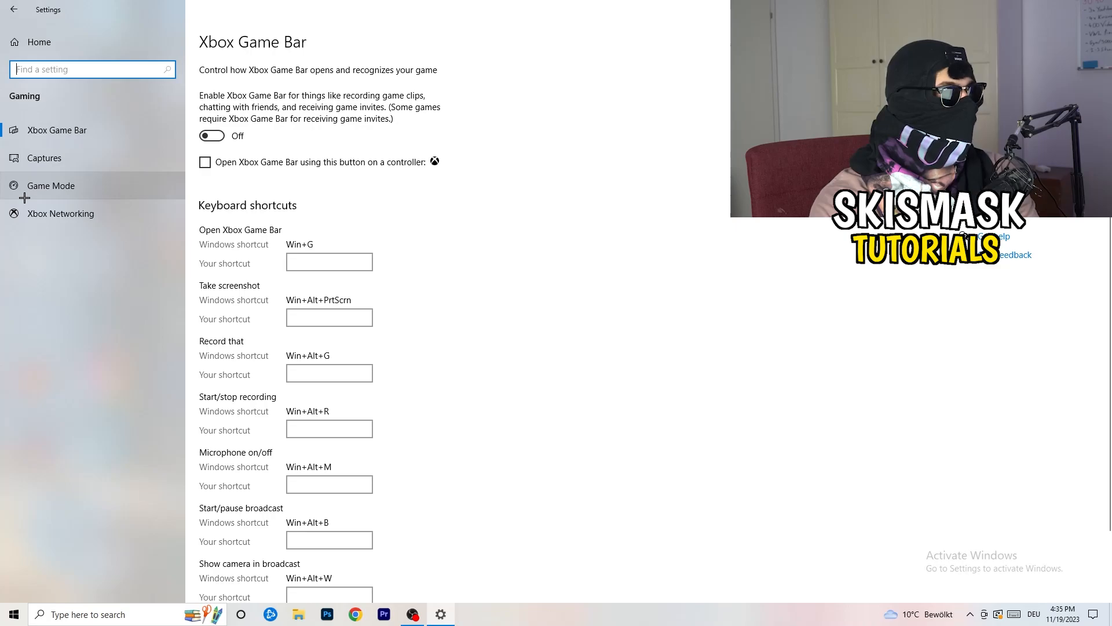
pyautogui.click(70, 185)
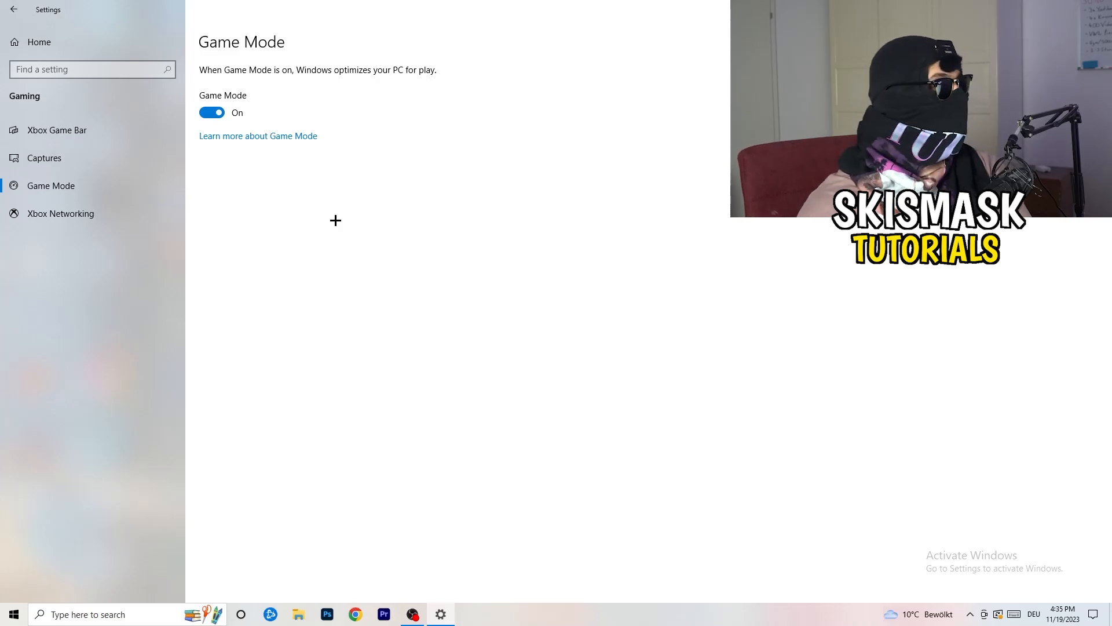
pyautogui.hotkey('alt', 'F4')
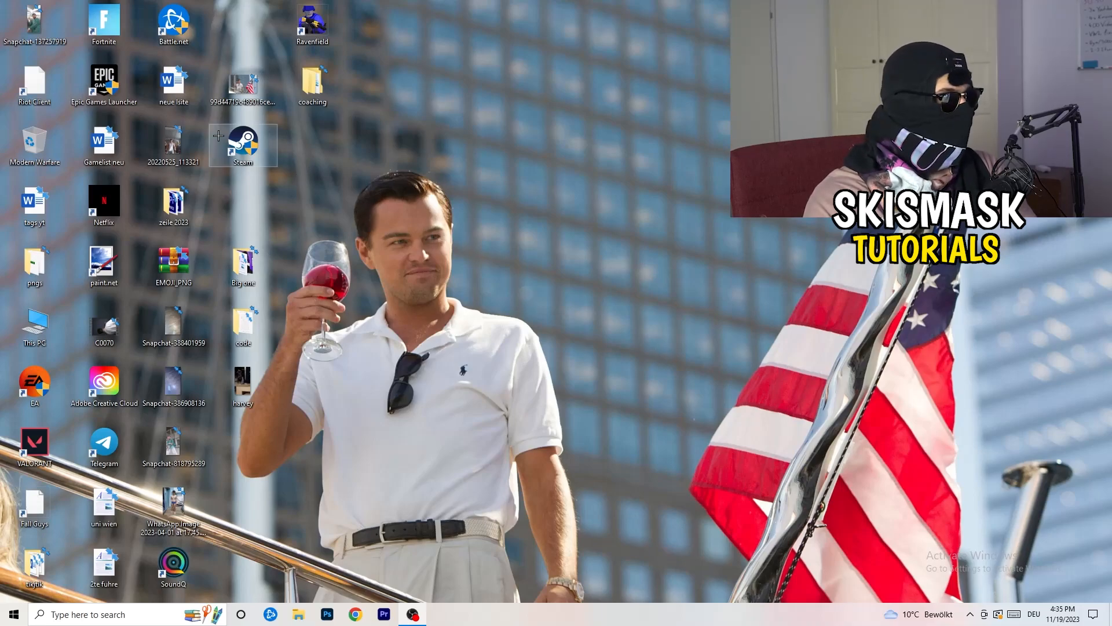
# - Move the Steam shortcut to the desktop centre and bring up its Properties
pyautogui.moveTo(242, 146); pyautogui.dragTo(589, 207)
pyautogui.rightClick(595, 203)
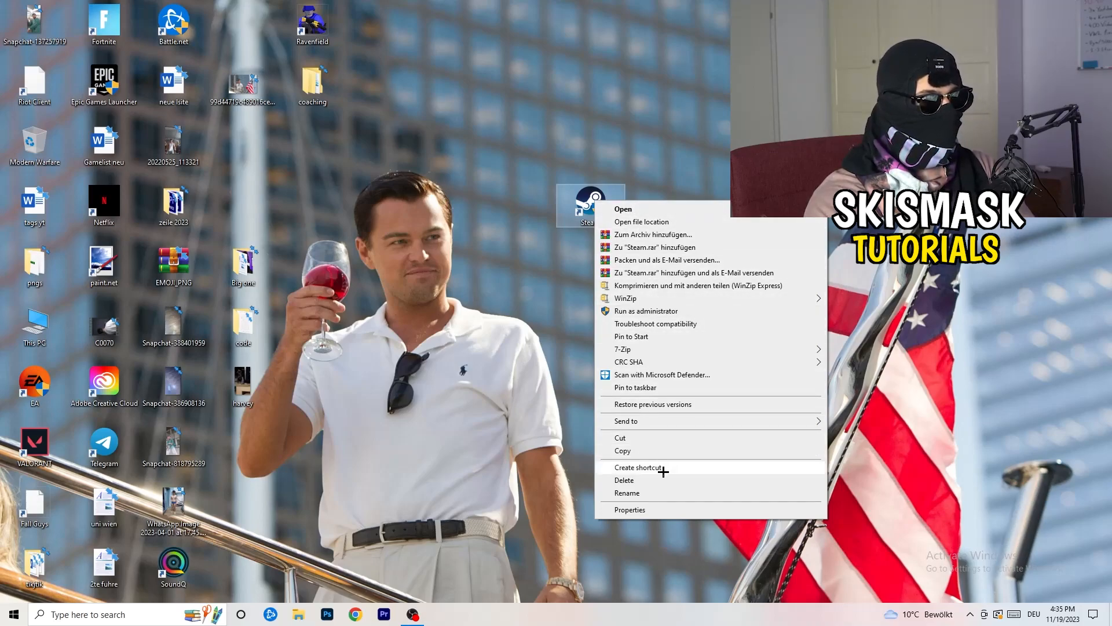
pyautogui.click(668, 510)
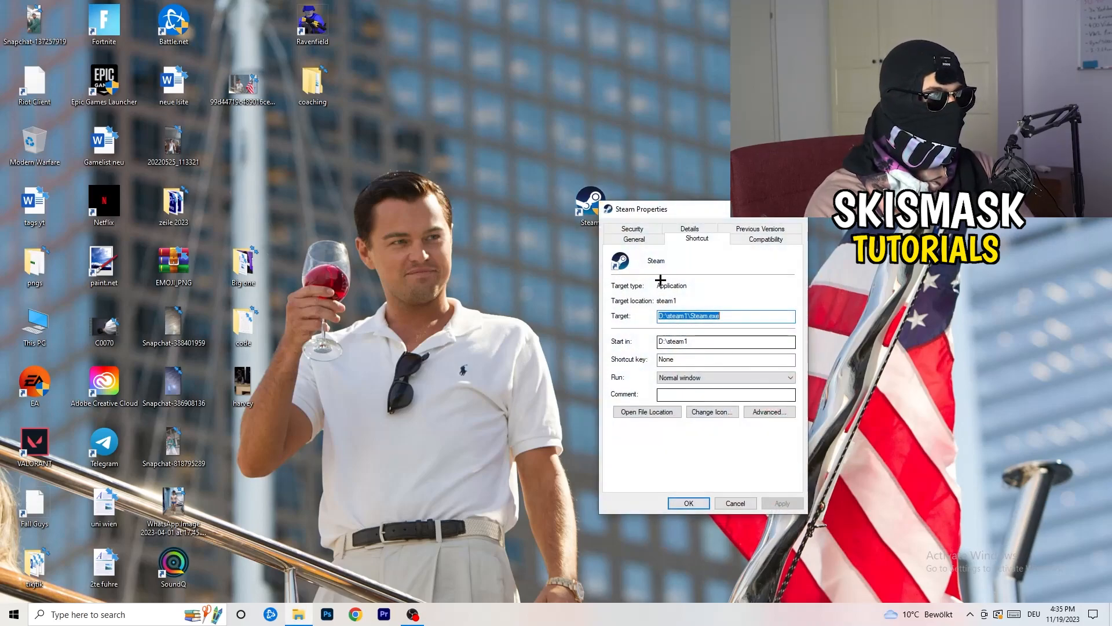
pyautogui.moveTo(661, 209); pyautogui.dragTo(477, 110)
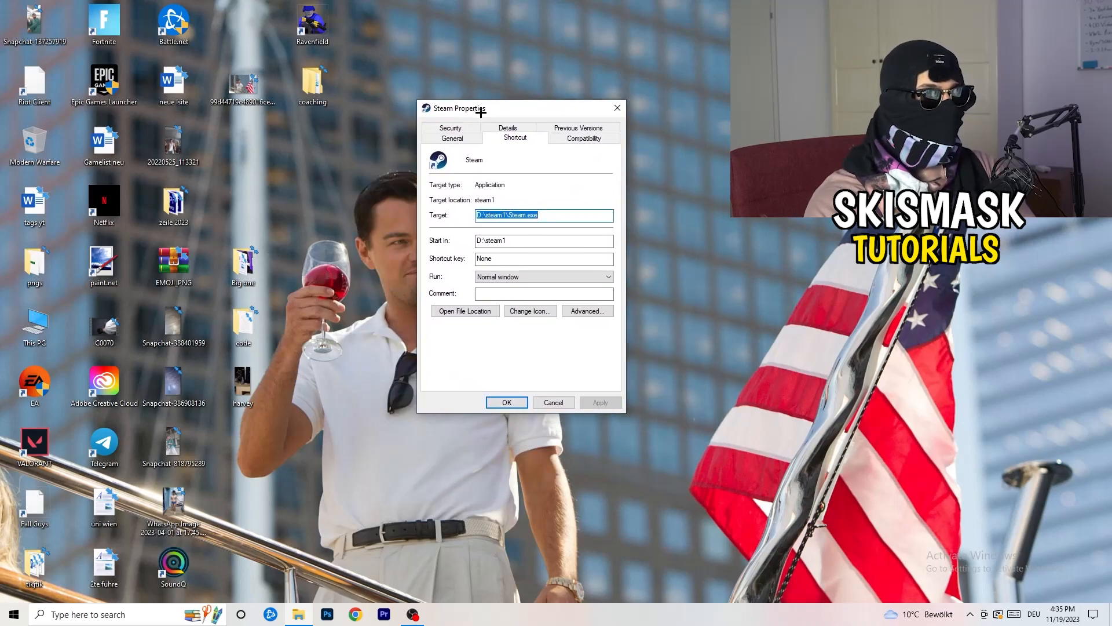
# - Set Compatibility to Windows 8 mode running as administrator and save with OK
pyautogui.click(585, 139)
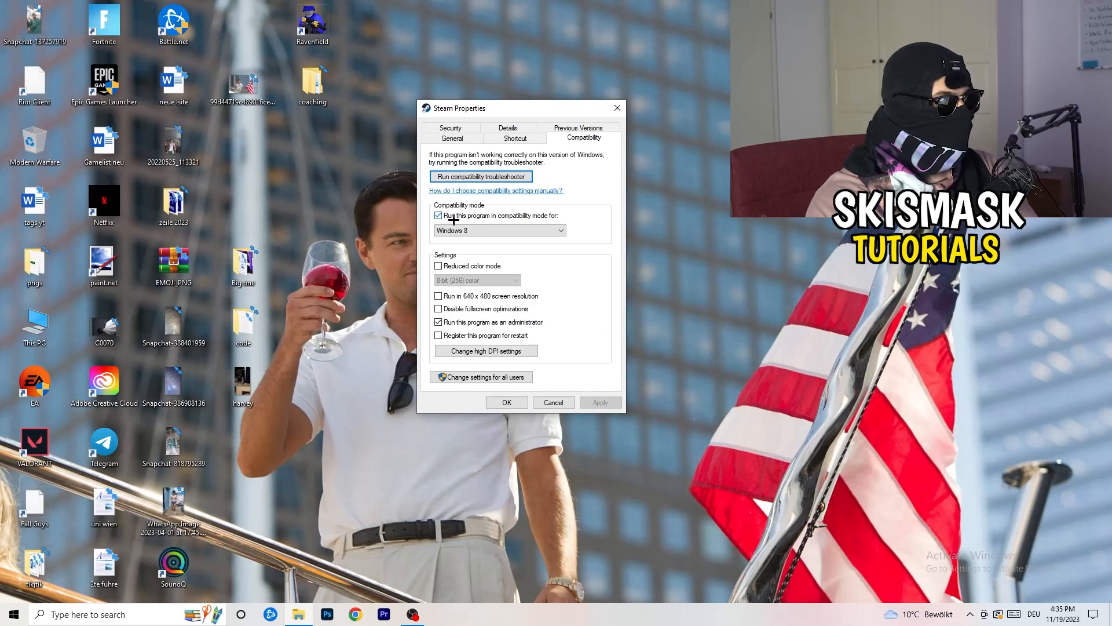
pyautogui.click(526, 230)
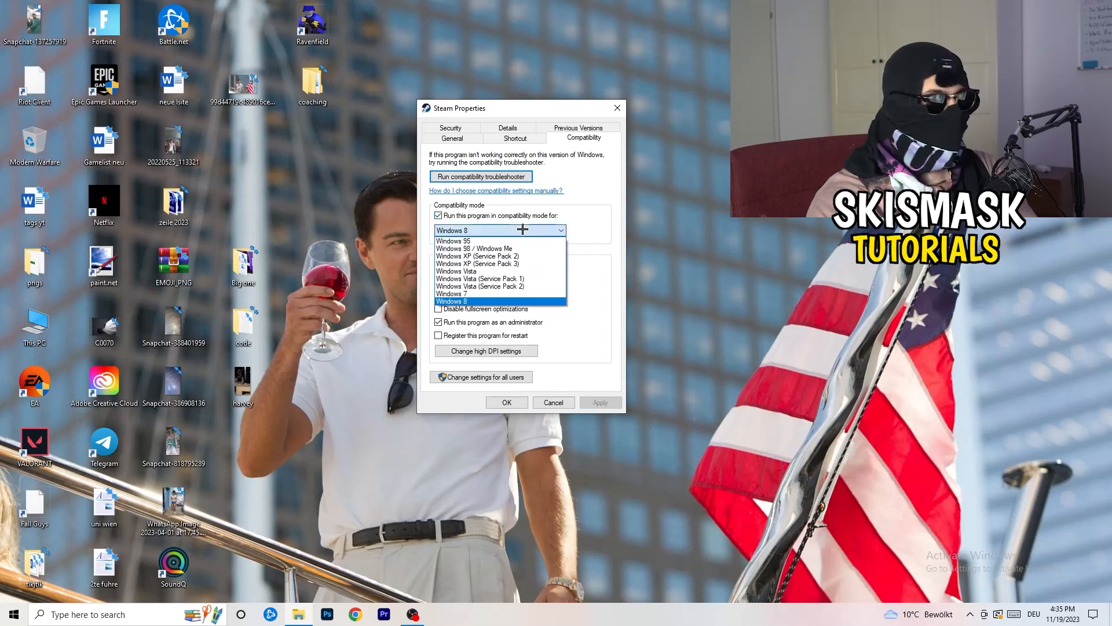
pyautogui.click(617, 222)
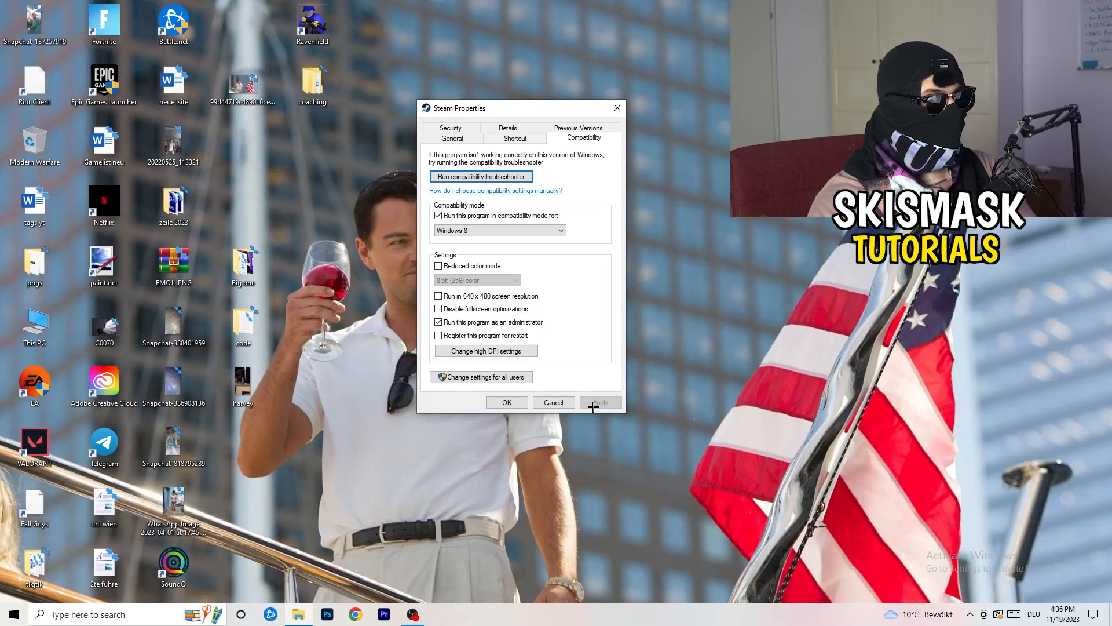
pyautogui.click(507, 402)
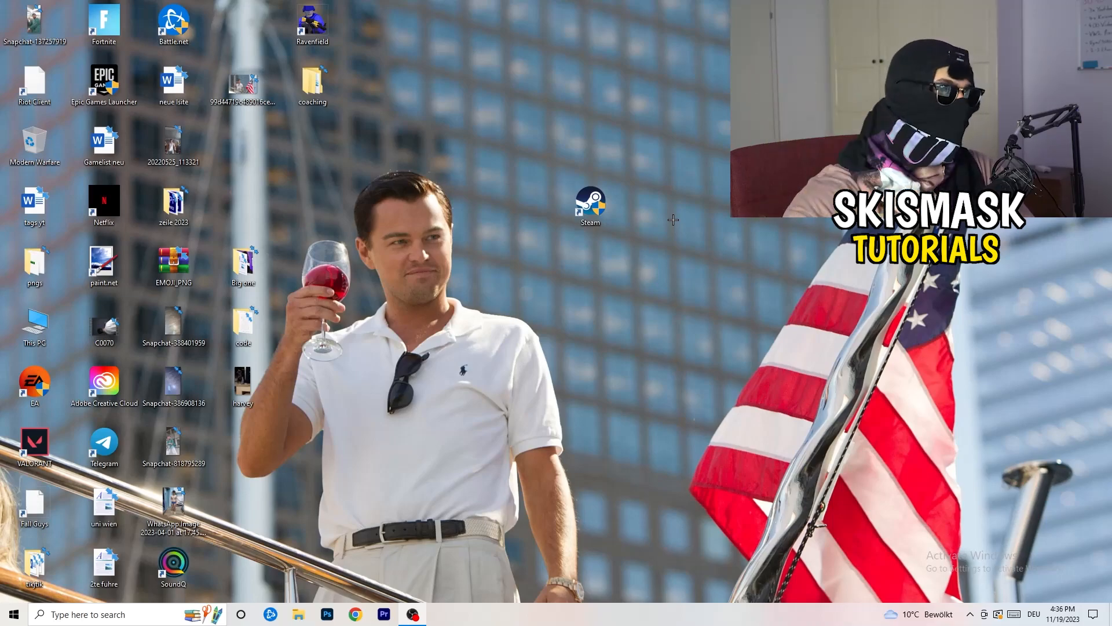
# - Recheck the Steam shortcut's Compatibility settings remain Windows 8 as administrator, then close Properties
pyautogui.moveTo(590, 204); pyautogui.dragTo(521, 204)
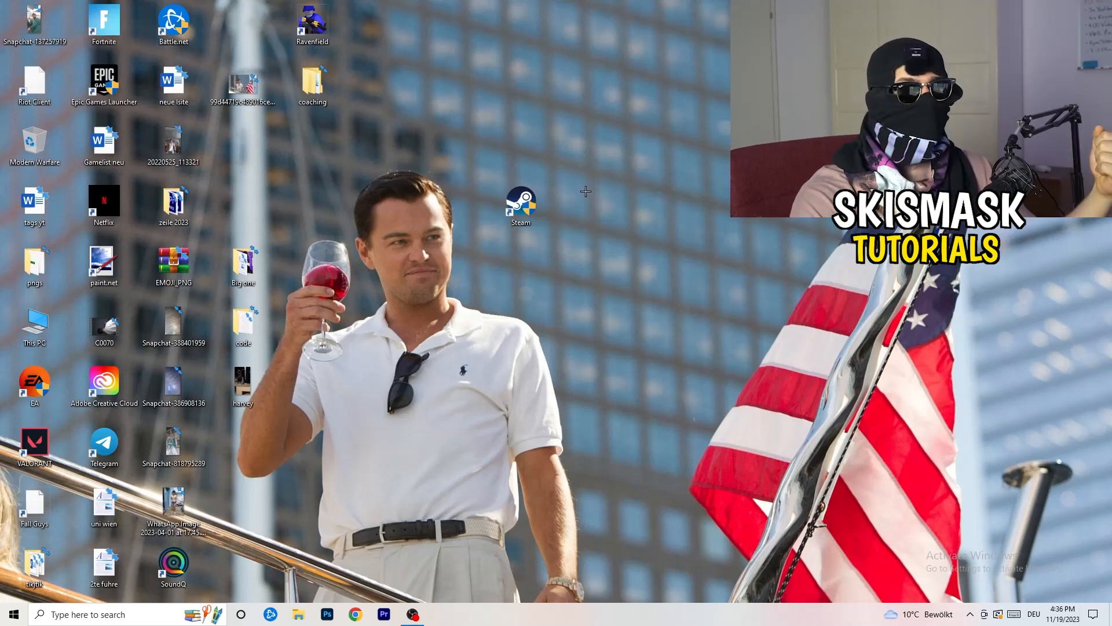
pyautogui.click(539, 205)
pyautogui.moveTo(539, 205); pyautogui.dragTo(385, 200)
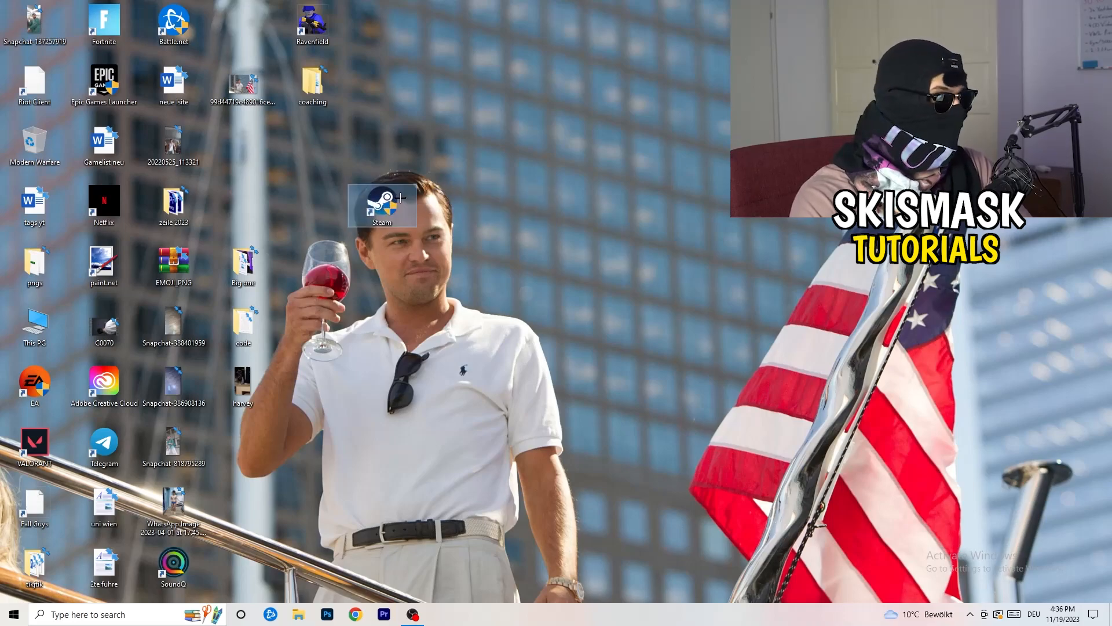
pyautogui.rightClick(386, 200)
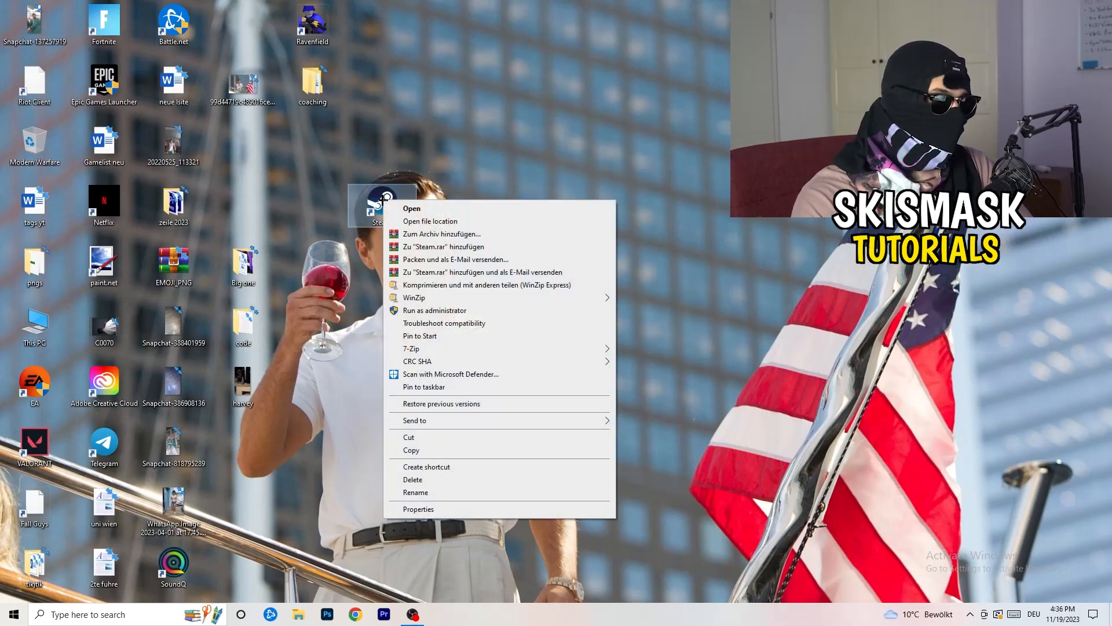
pyautogui.click(438, 507)
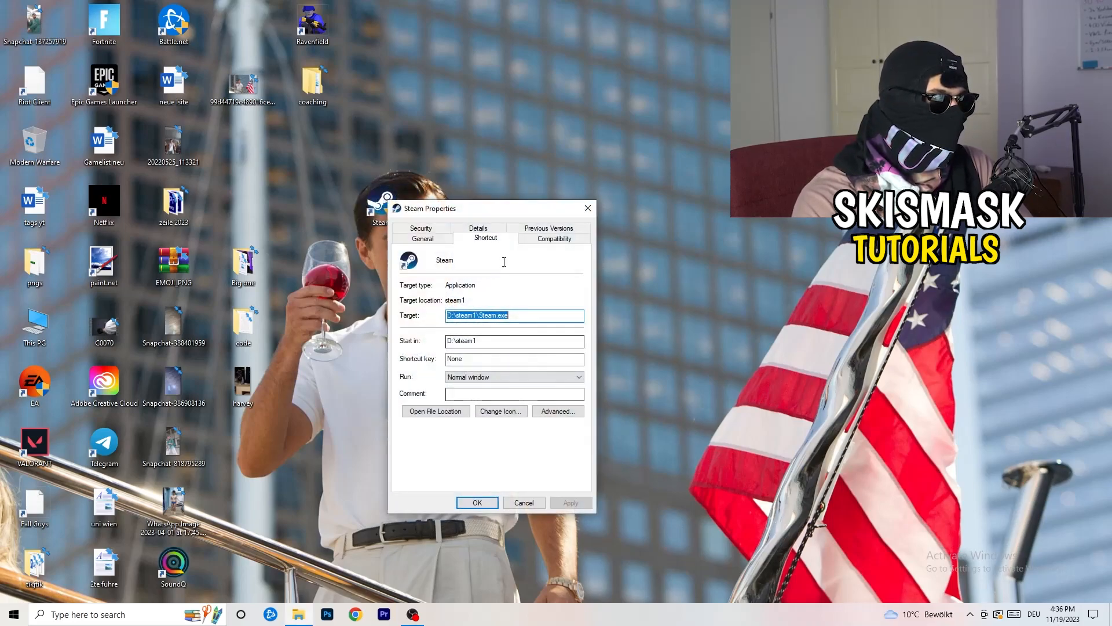
pyautogui.click(554, 237)
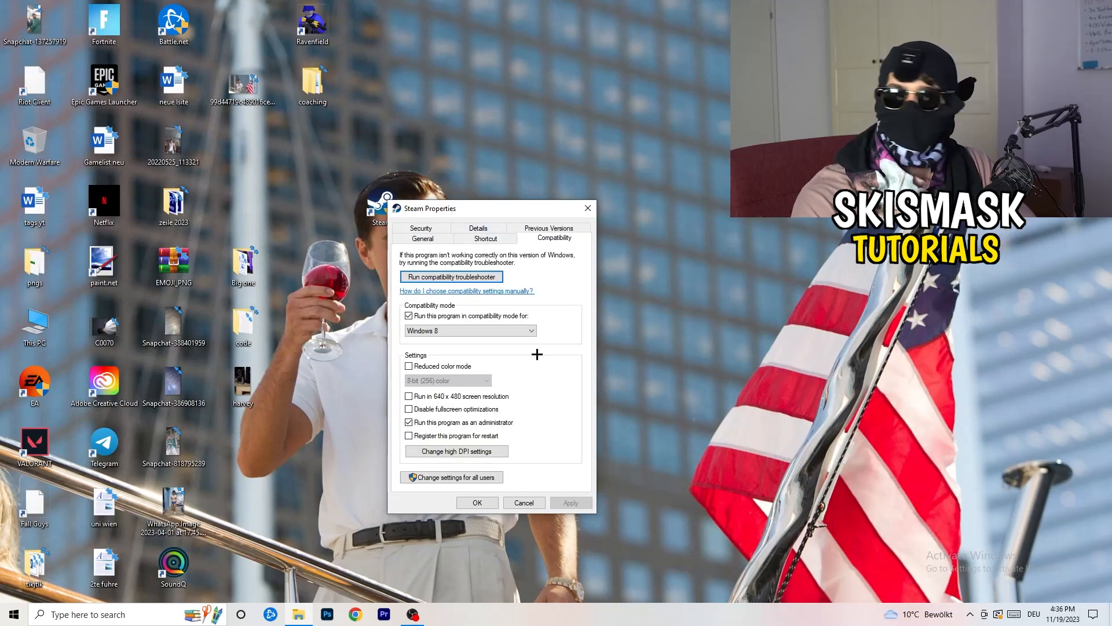
pyautogui.click(588, 208)
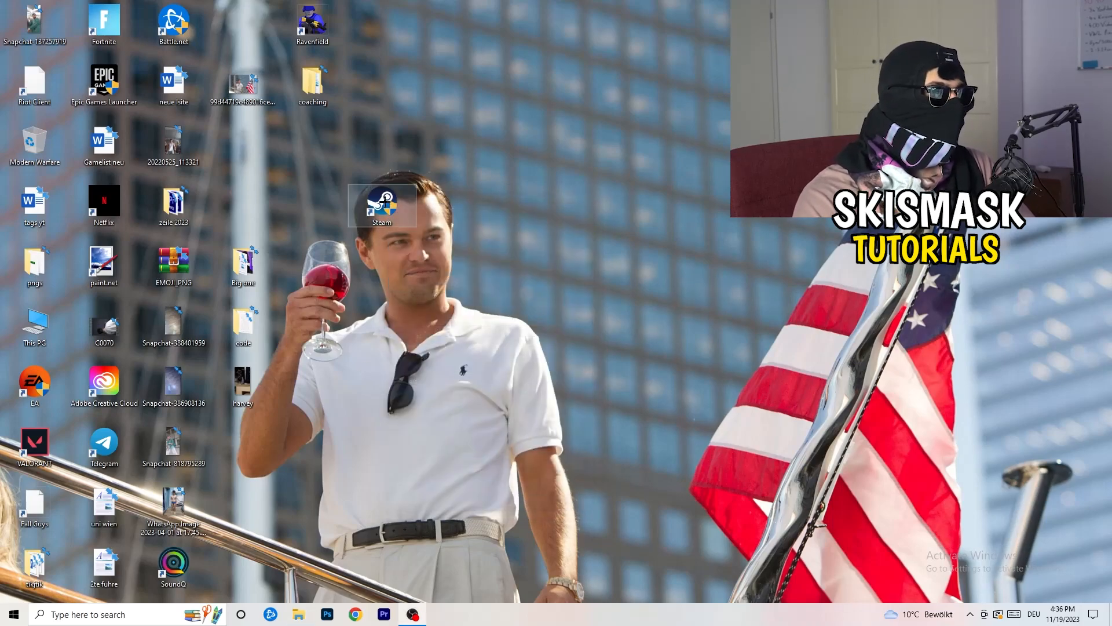
# - Return the Steam shortcut to its place among the desktop icons
pyautogui.moveTo(383, 206); pyautogui.dragTo(242, 146)
pyautogui.click(597, 104)
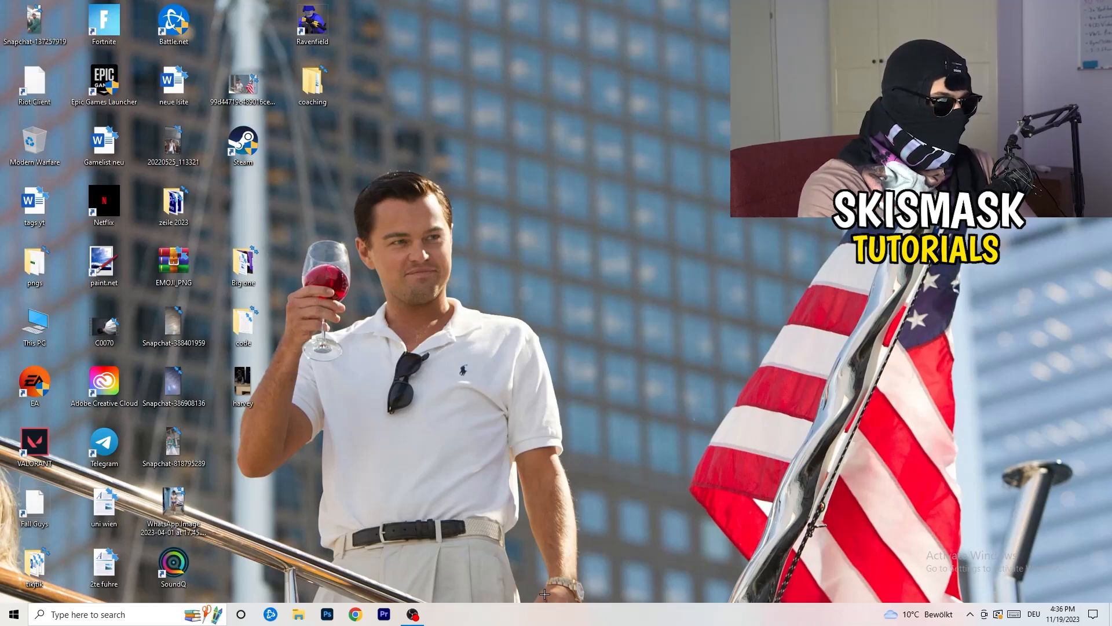
# - Launch Task Manager from the taskbar and maximise it
pyautogui.moveTo(545, 595); pyautogui.dragTo(553, 12)
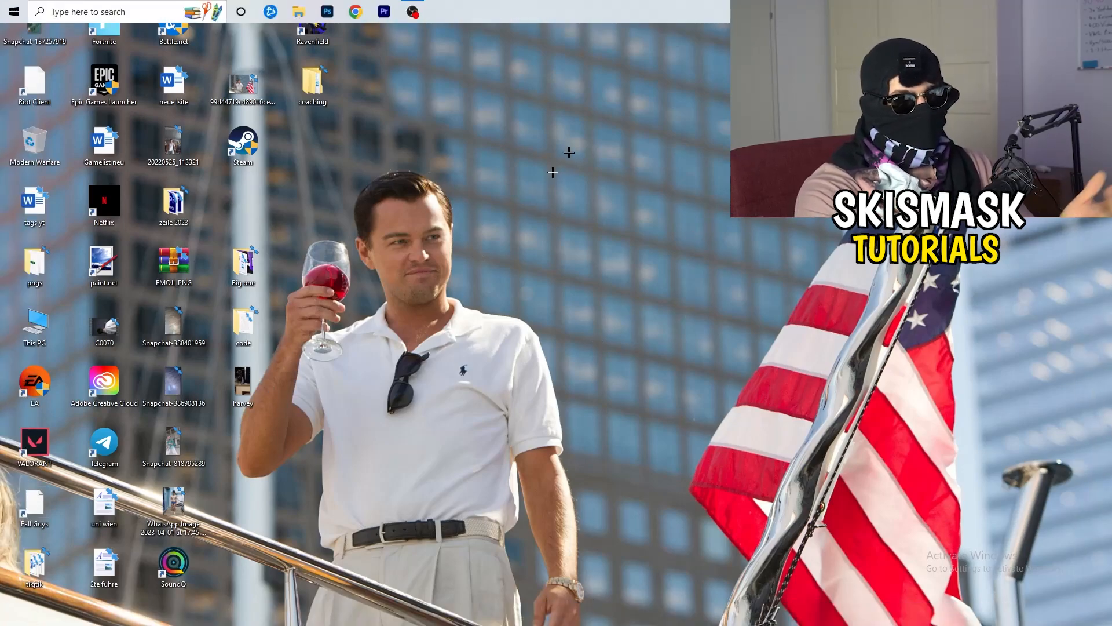
pyautogui.moveTo(552, 172); pyautogui.dragTo(546, 618)
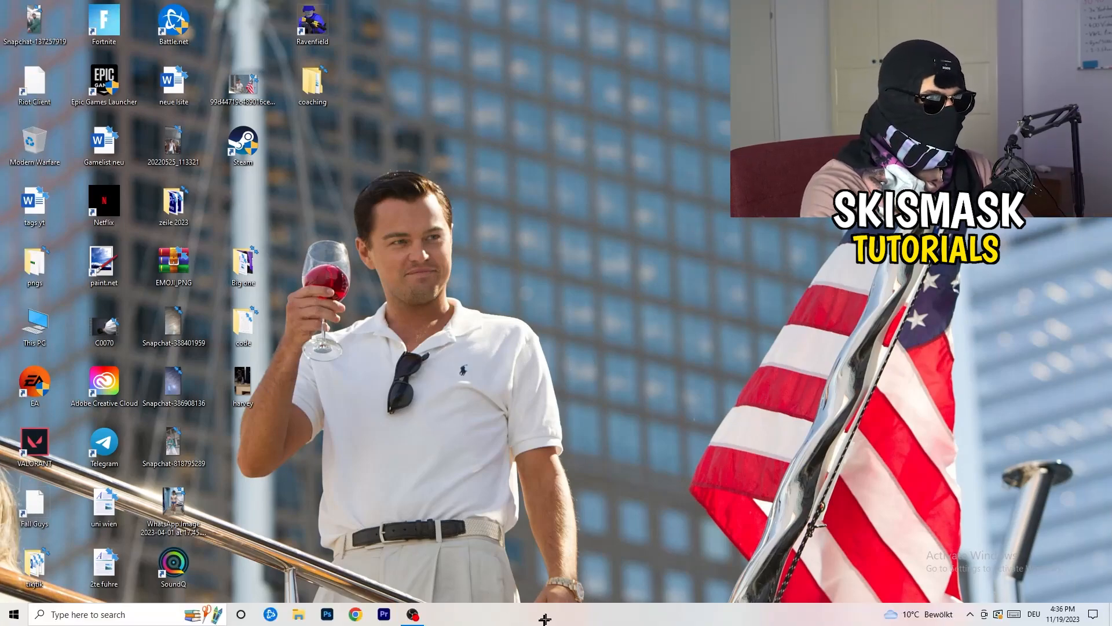
pyautogui.rightClick(606, 618)
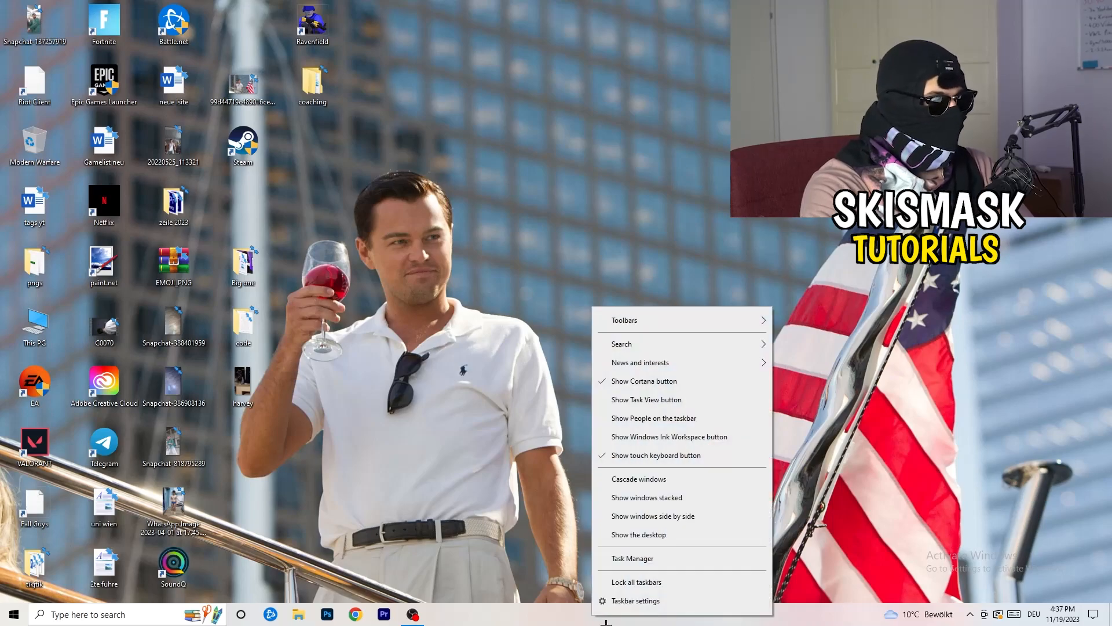
pyautogui.click(634, 559)
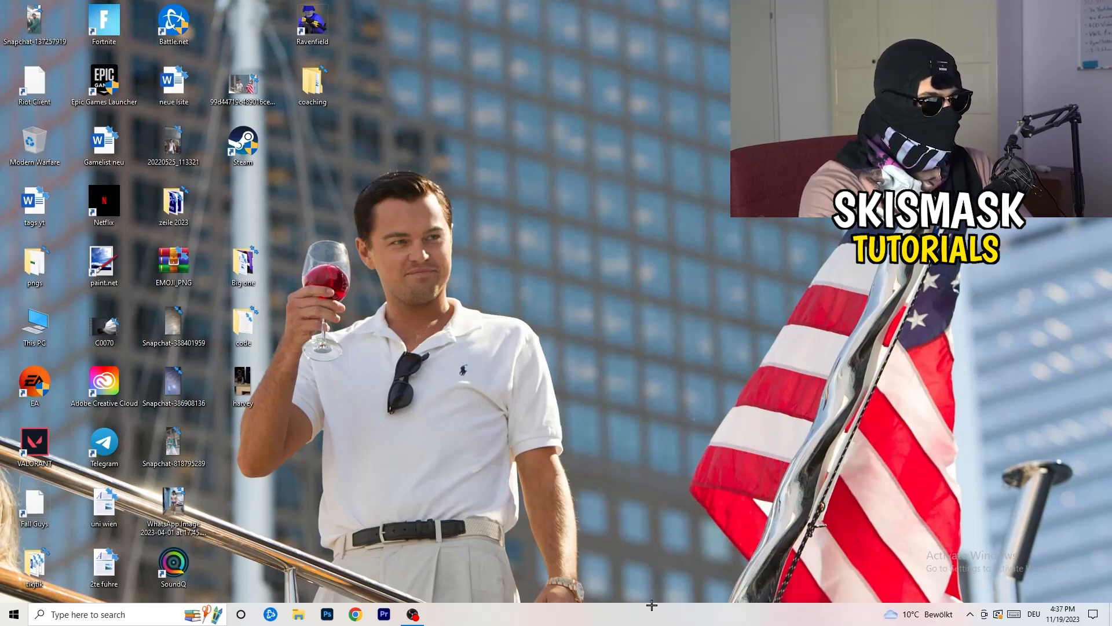
pyautogui.doubleClick(643, 20)
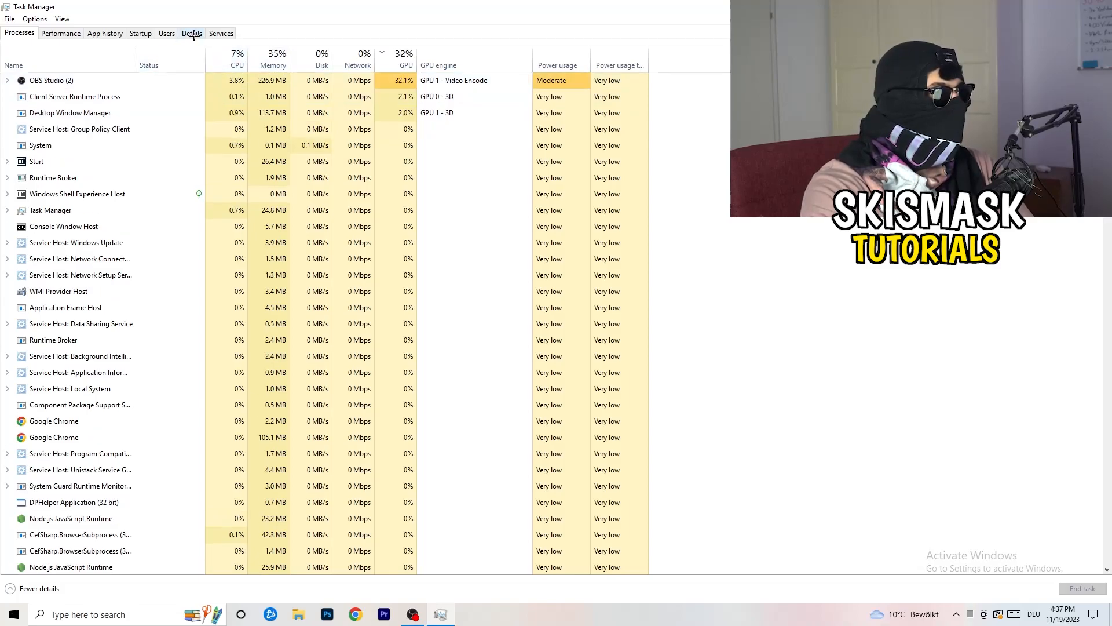
# - Show the Details list and bring up priority options for the Creative Cloud UI Helper process
pyautogui.click(193, 33)
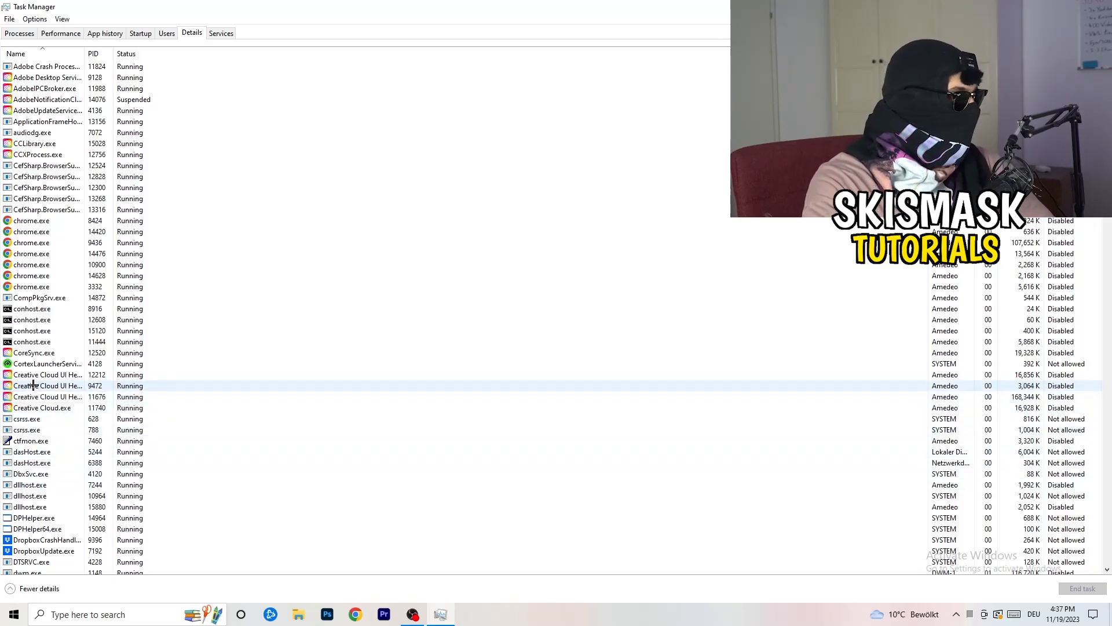
pyautogui.rightClick(33, 386)
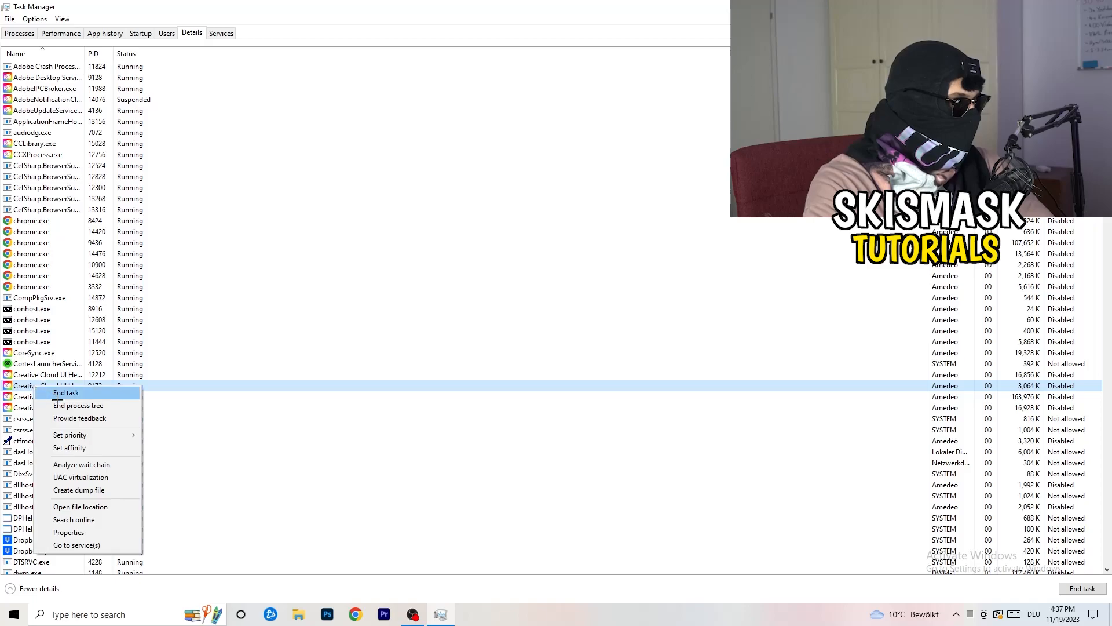